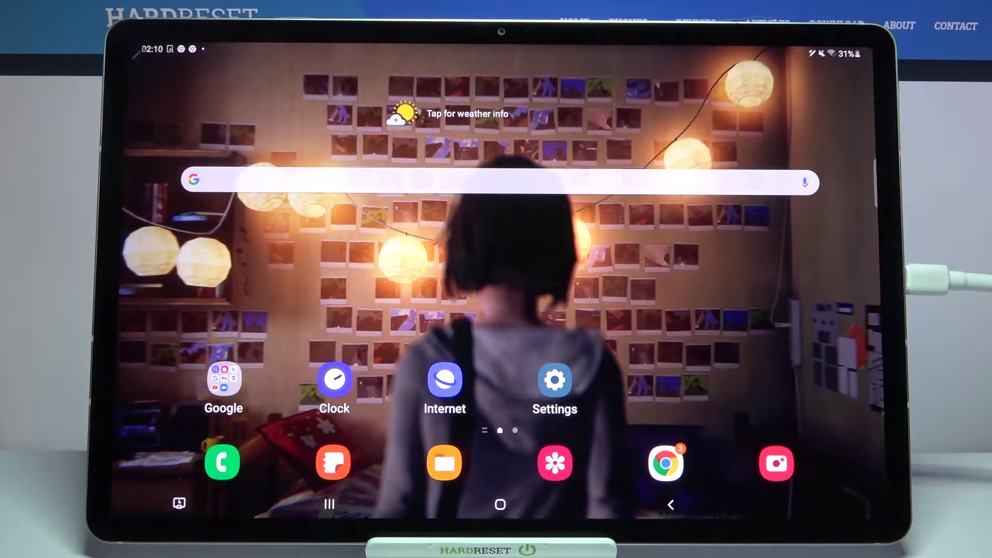
Navigate to Lock screen > Screen lock type, where Swipe is the current lock type.
click(554, 379)
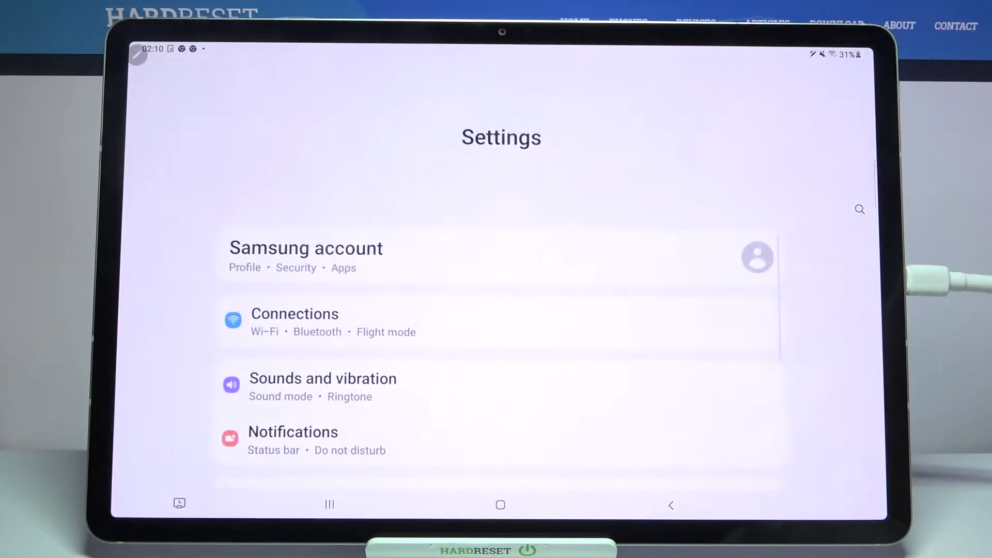
scroll(496, 310, down, 3)
scroll(496, 310, down, 2)
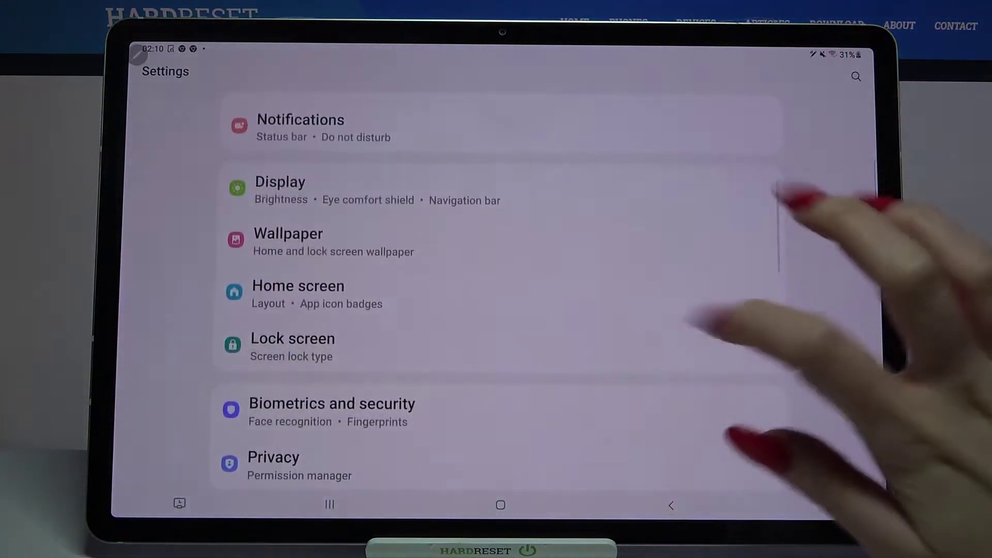
click(294, 341)
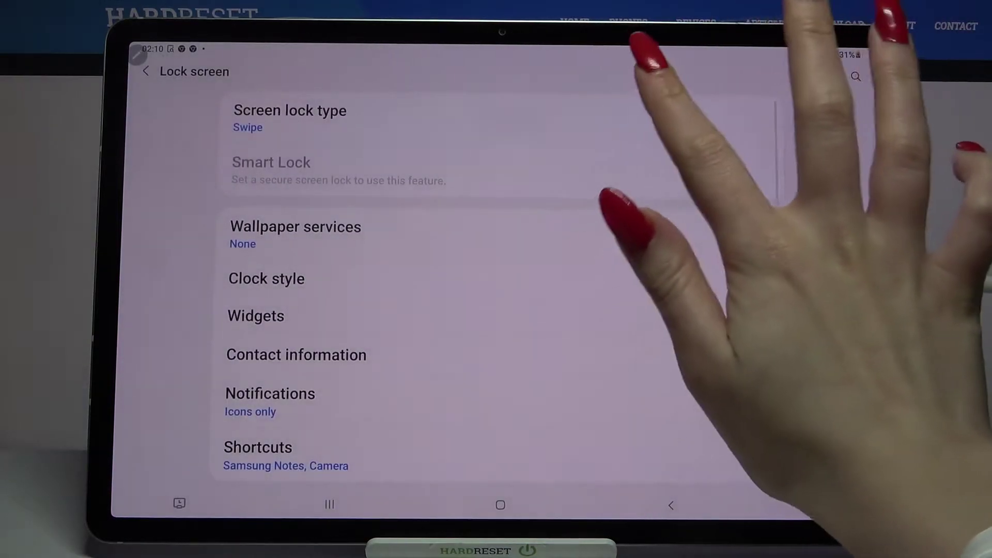
click(496, 120)
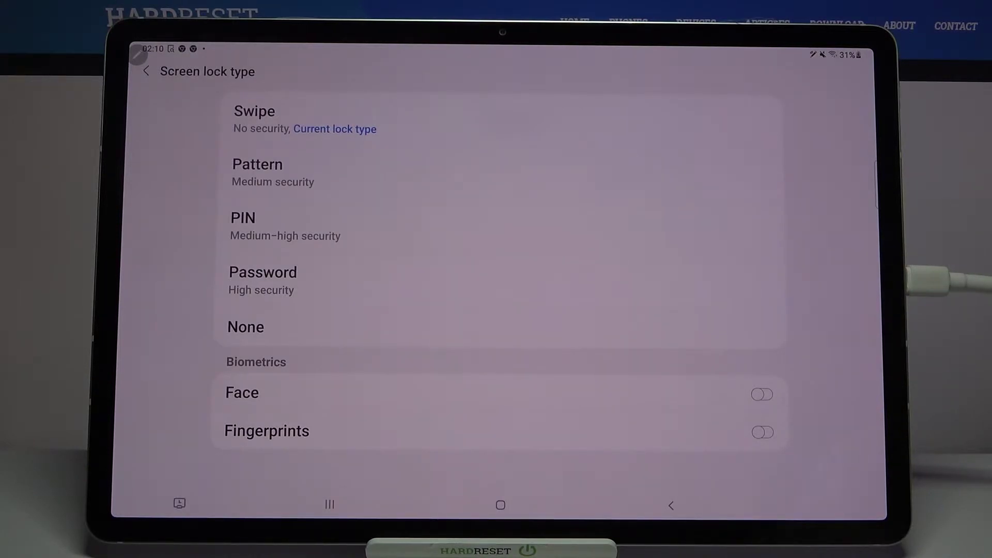
Choose Pattern and set an L-shaped pattern down the left column and along the bottom row, drawn twice and confirmed.
click(496, 172)
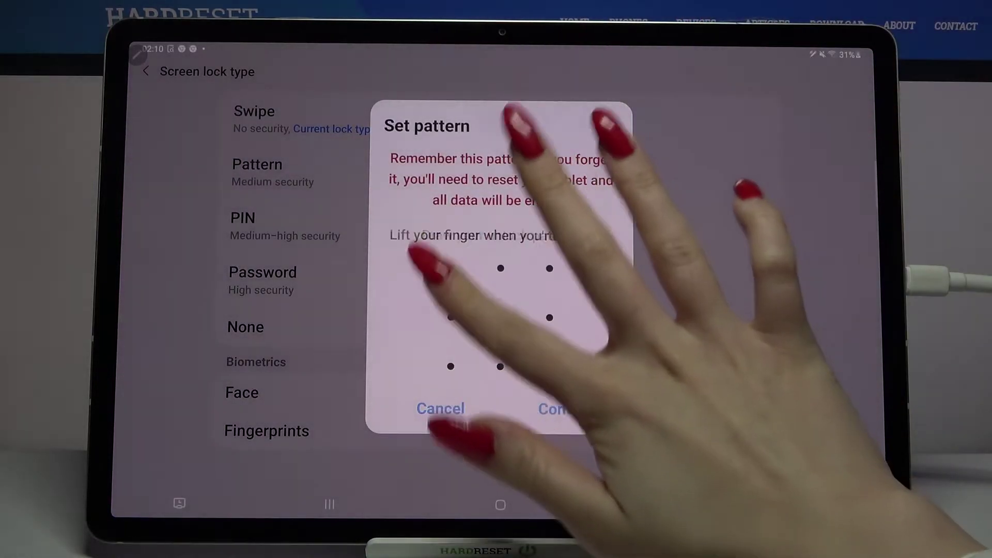
drag(450, 268, 500, 366)
click(570, 409)
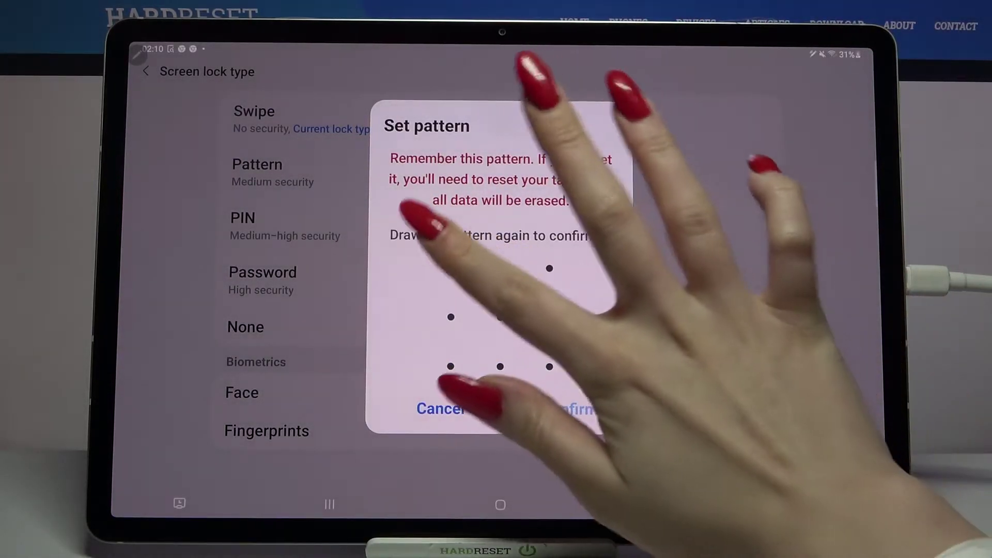
drag(450, 268, 549, 367)
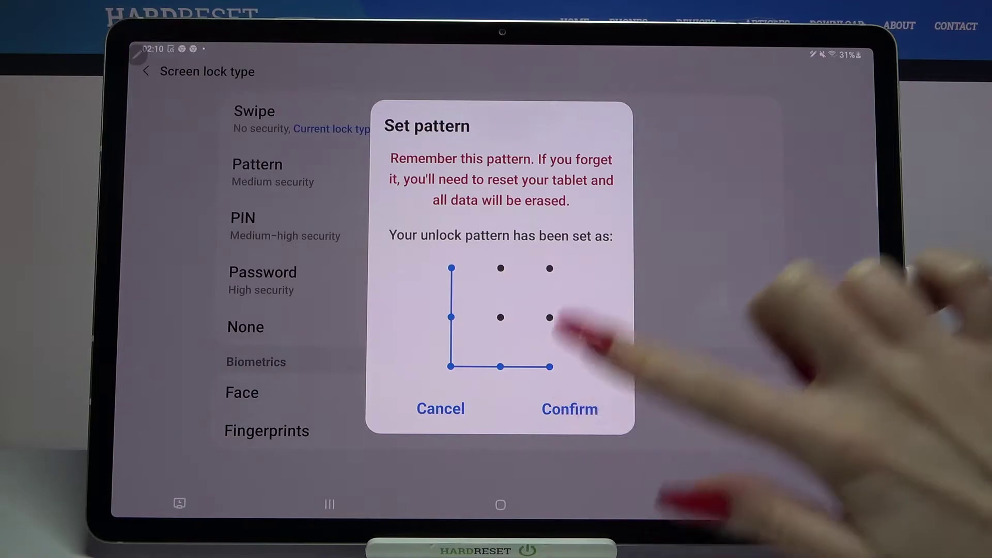
click(570, 409)
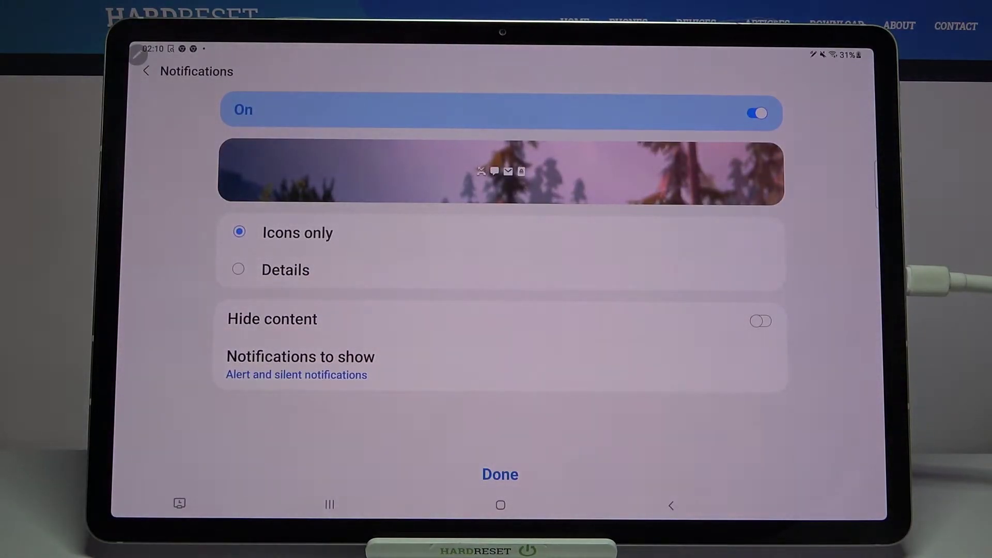
Keep lock screen notifications as icons only and finish with Done, reaching the pattern backup prompt.
click(543, 269)
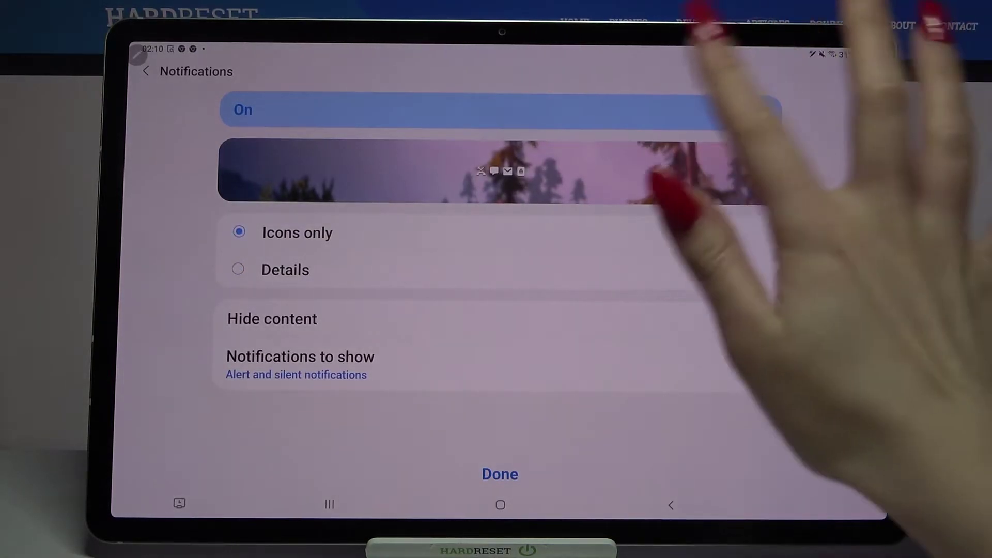
click(756, 113)
click(500, 474)
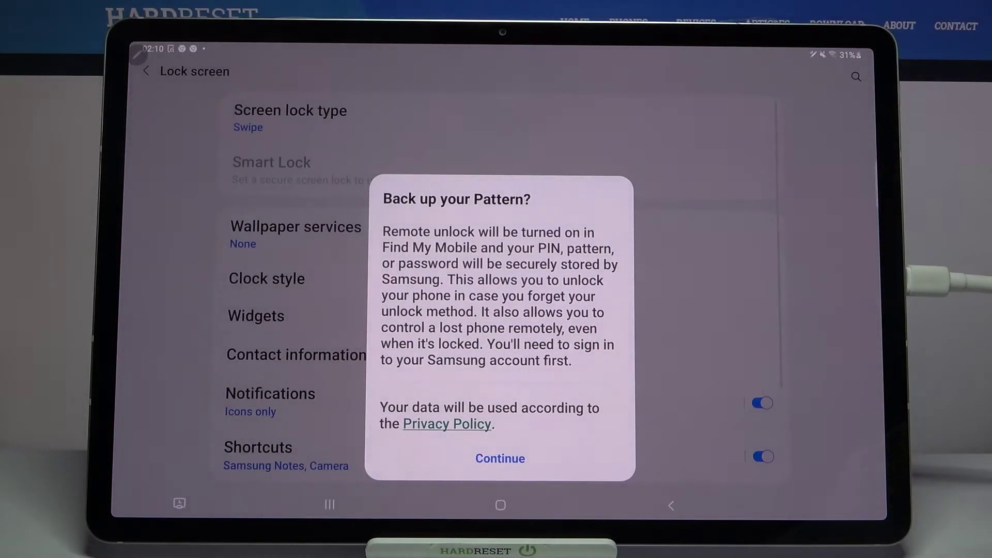
Continue past the pattern backup prompt, then leave the Samsung account sign-in for the home screen.
click(500, 457)
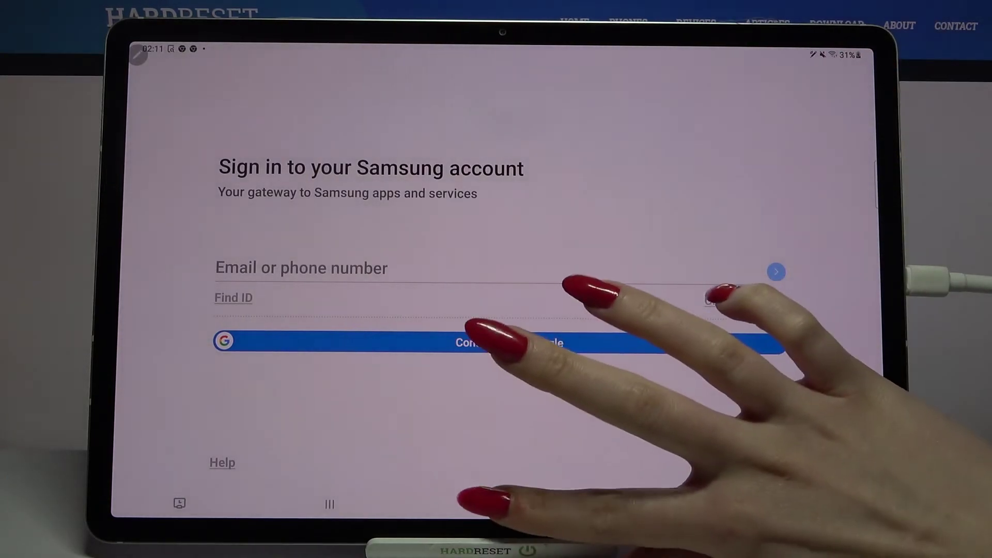
click(500, 504)
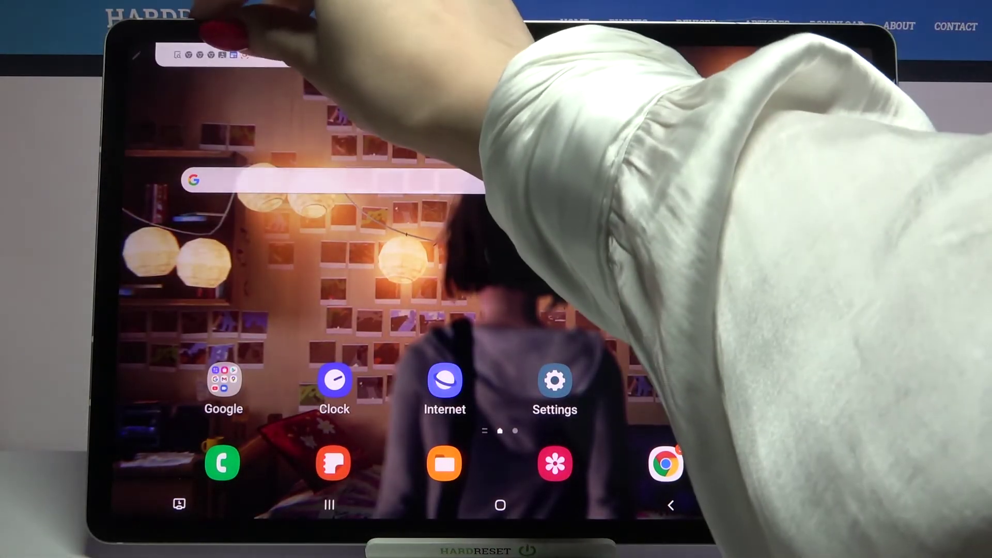
drag(225, 48, 233, 58)
key(XF86PowerOff)
key(XF86PowerOff)
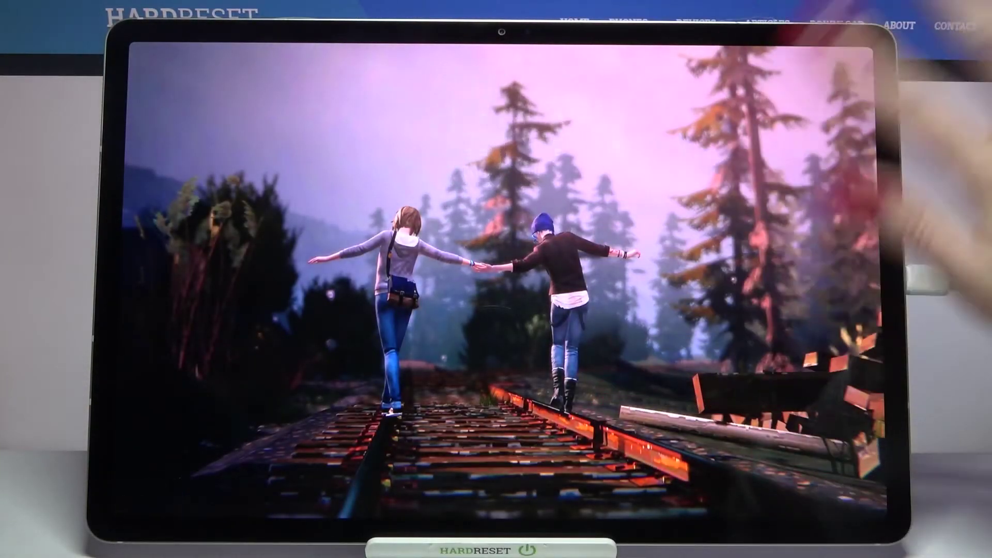
drag(496, 387, 496, 194)
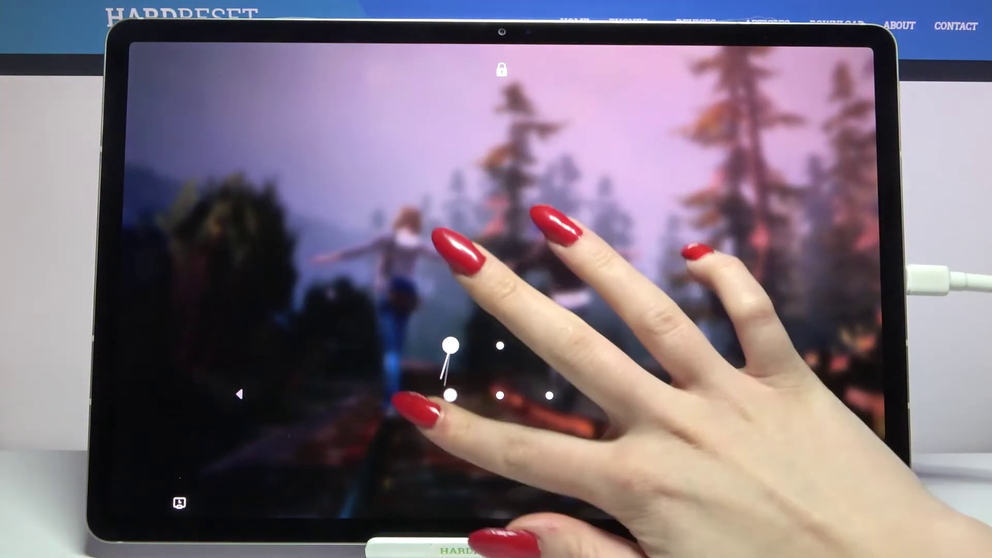
drag(451, 346, 549, 444)
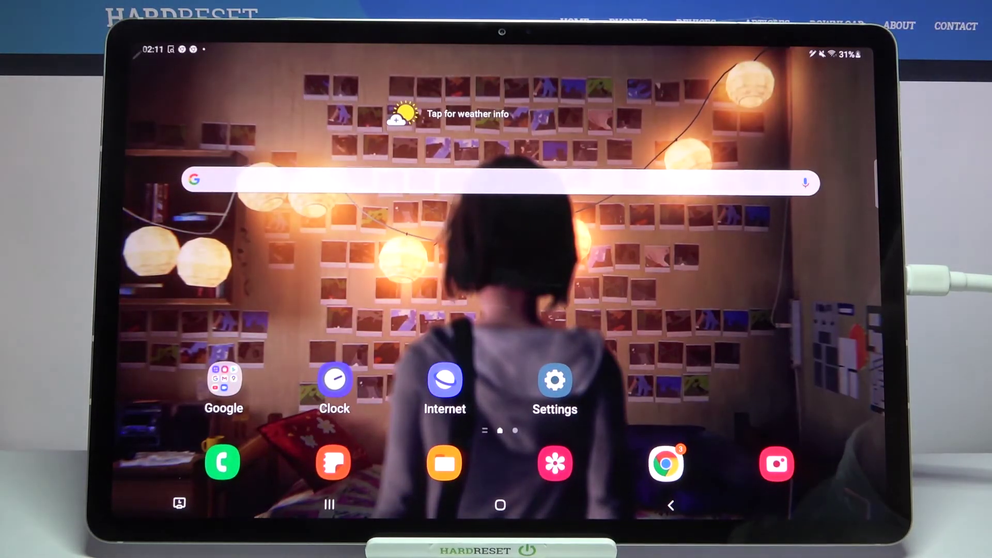